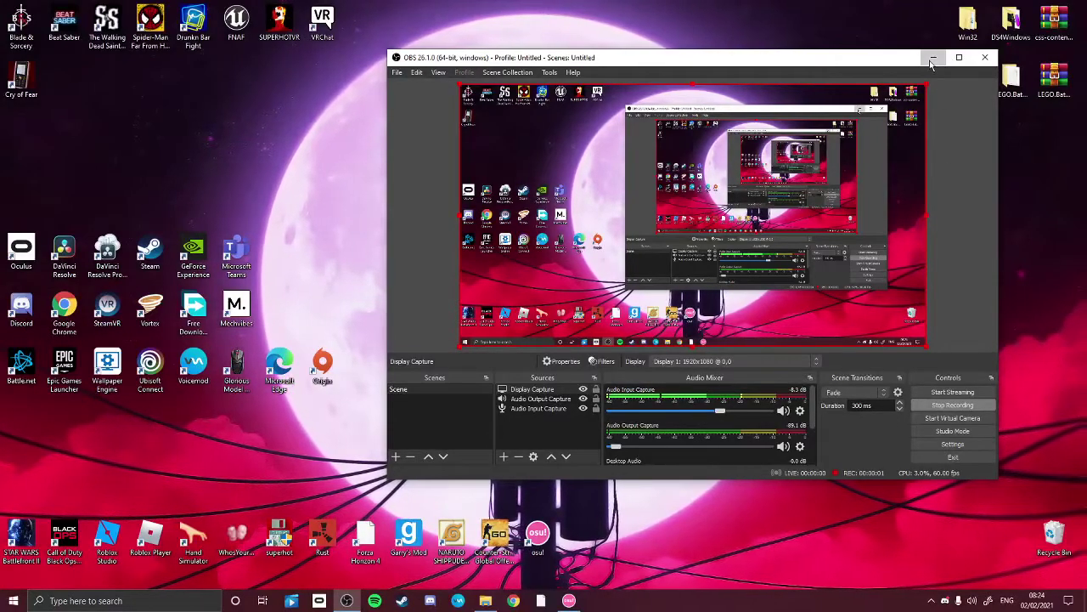
Step: Minimize OBS, move the Cry of Fear shortcut, and select the 08-07-55 recording in Videos
left_click(932, 57)
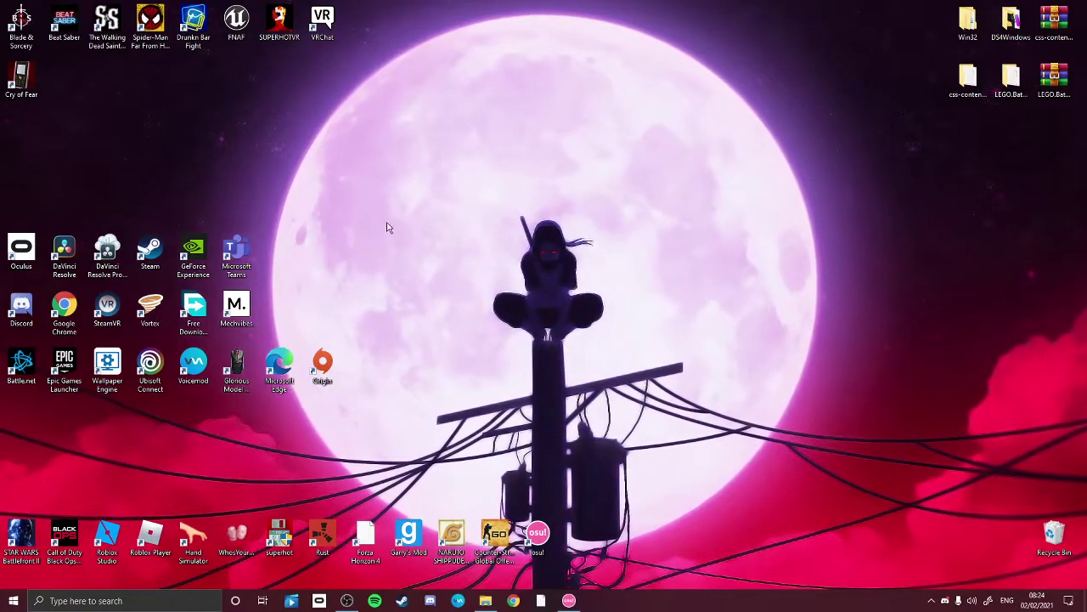
left_click_drag(22, 78, 583, 537)
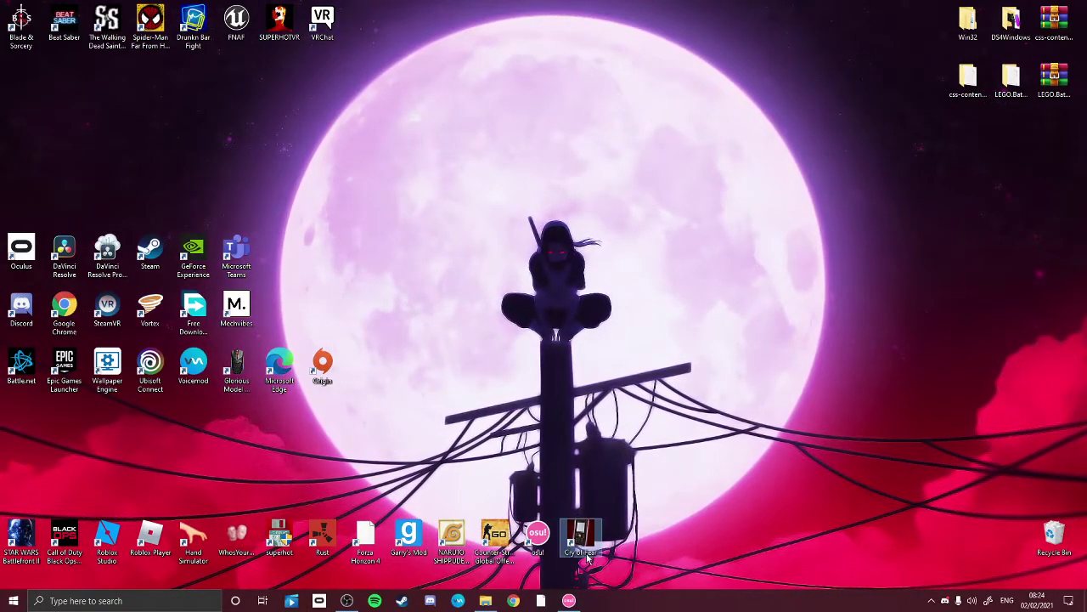
left_click(574, 412)
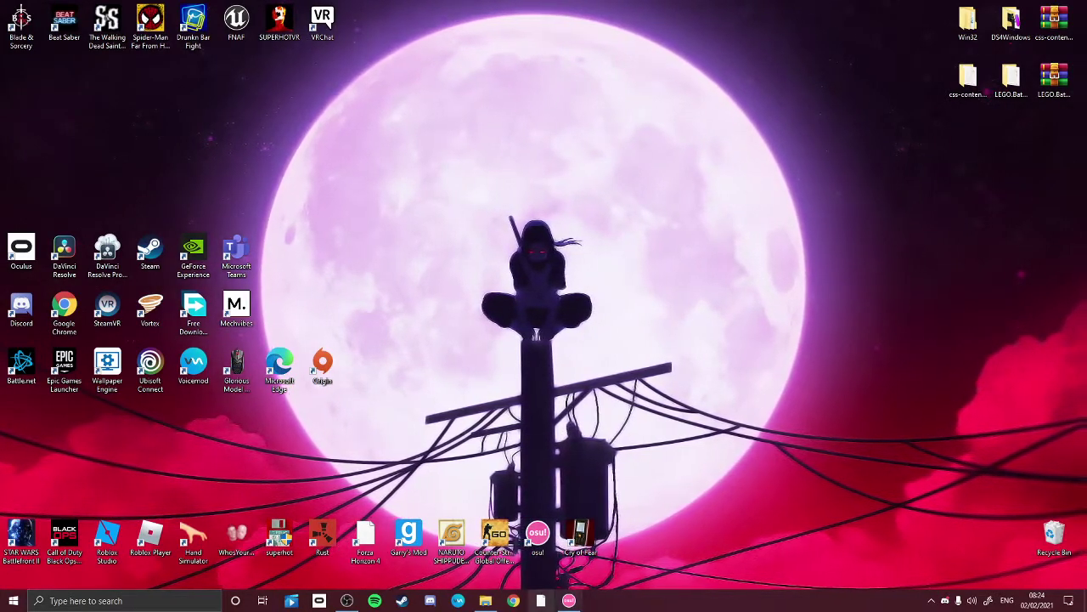
mouse_move(346, 601)
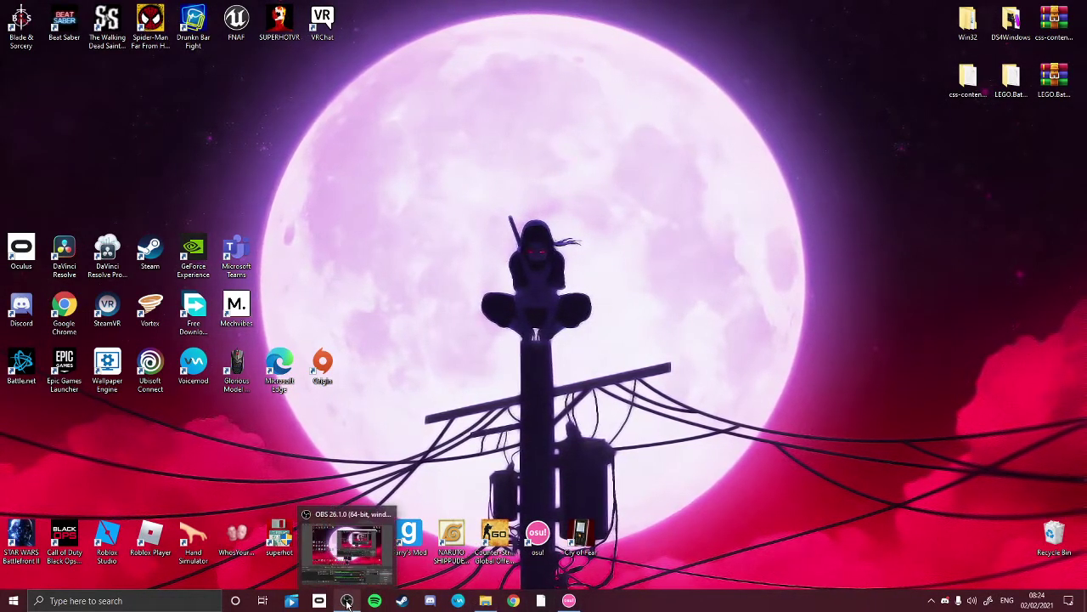
left_click(485, 601)
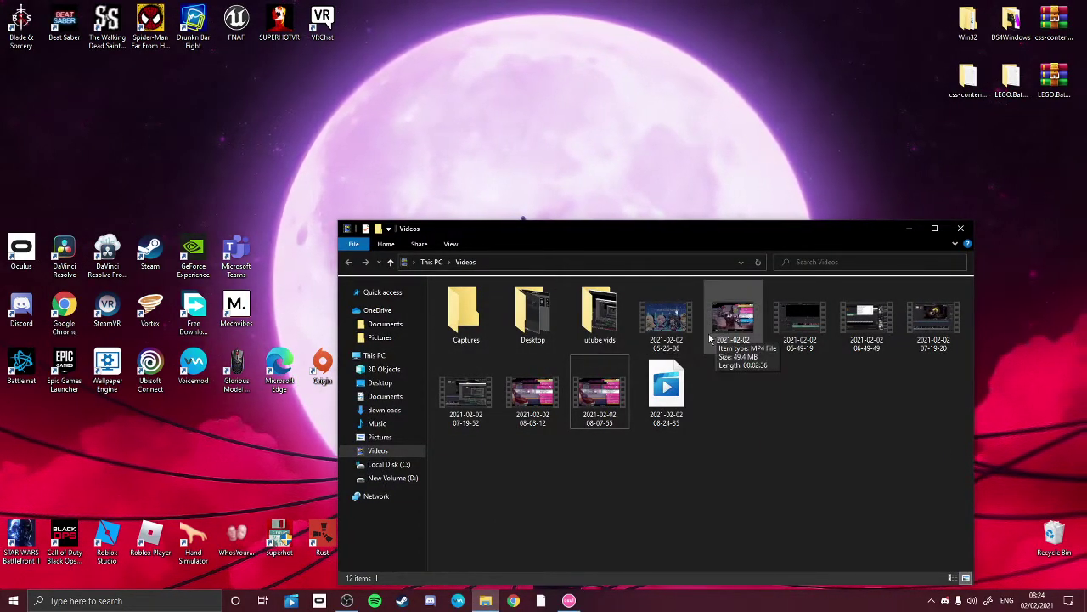
left_click(589, 398)
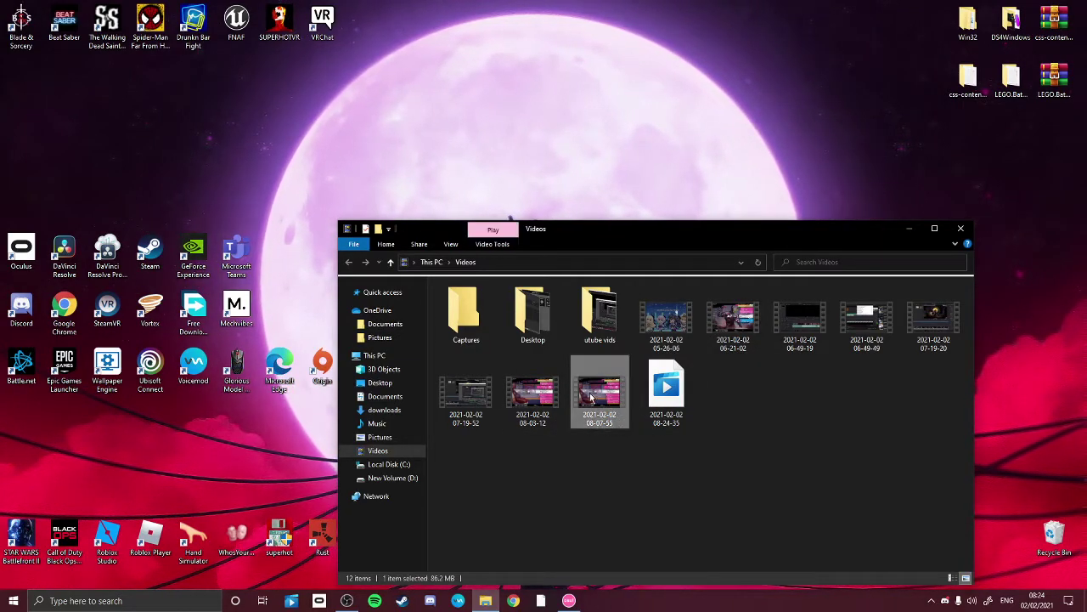
double_click(590, 392)
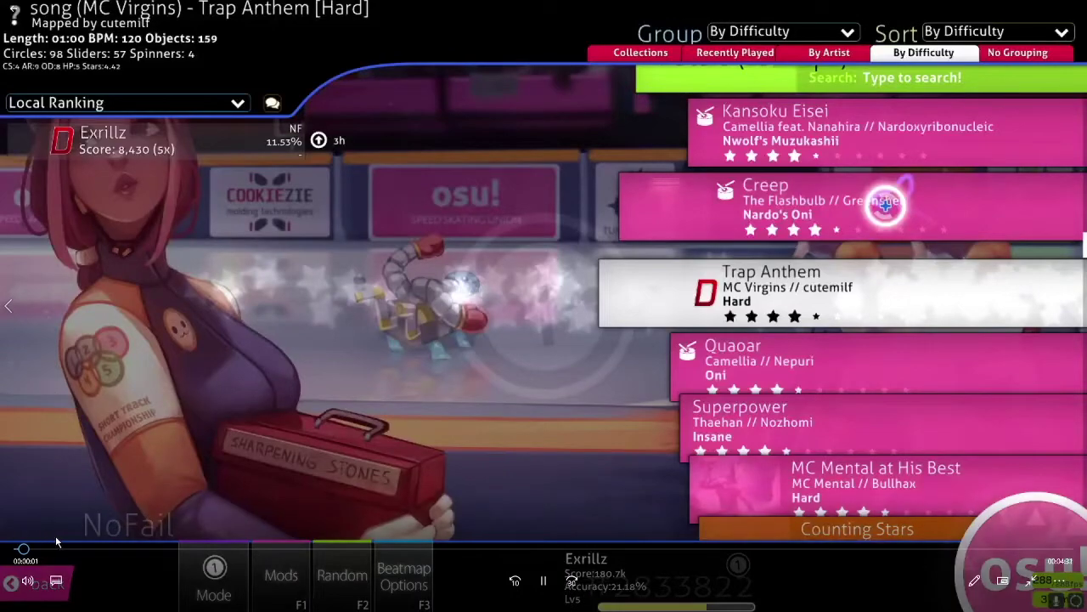
left_click_drag(23, 549, 109, 551)
left_click(544, 581)
key("F12")
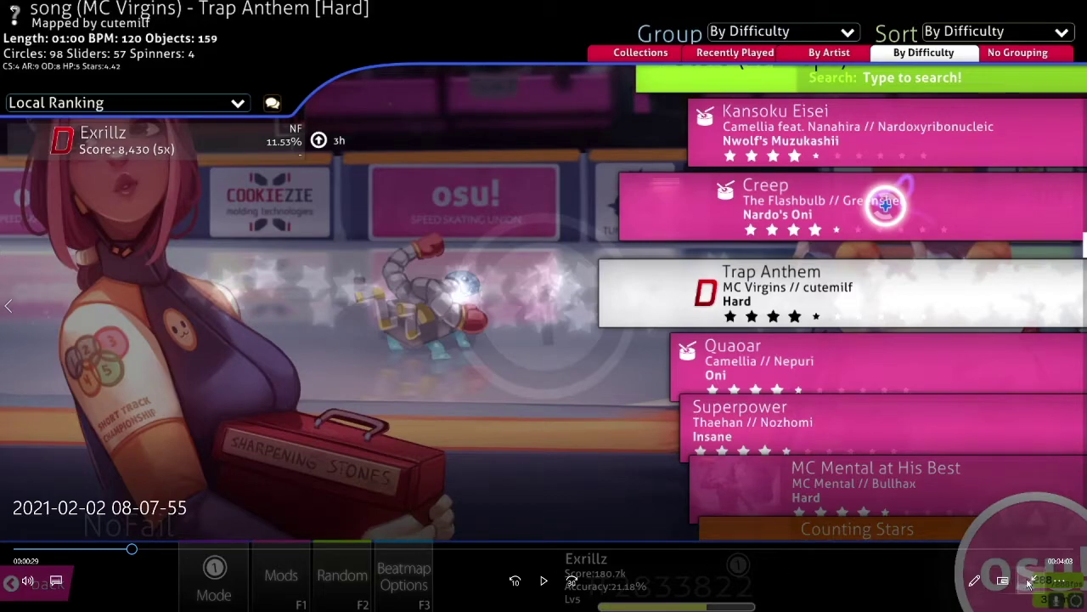
key("alt+Return")
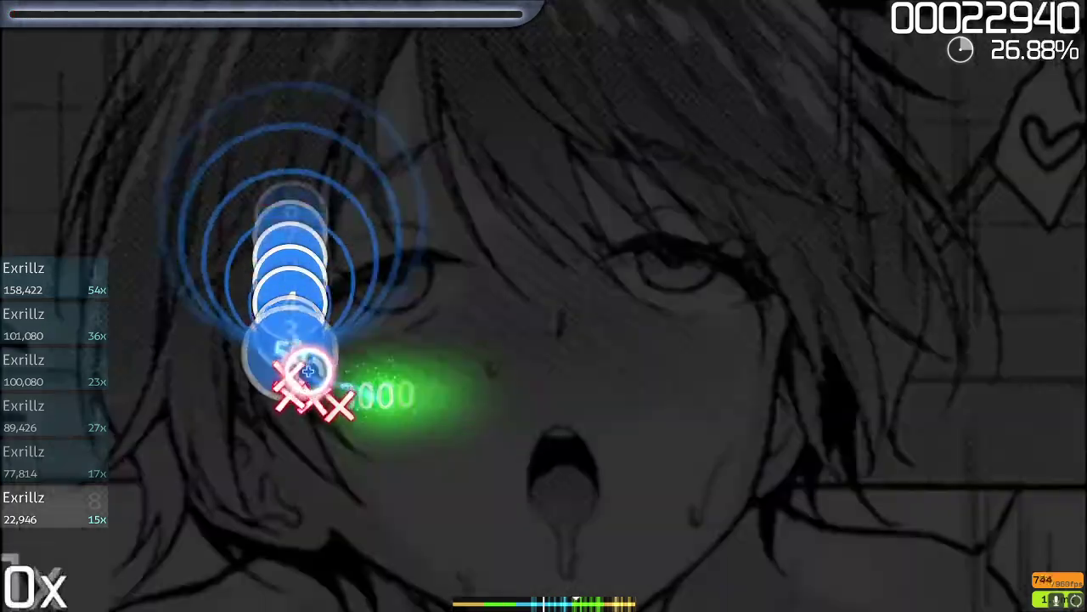
Step: Hit the circles along the beatmap's opening stream to build combo
left_click(306, 369)
left_click(289, 170)
left_click(383, 128)
left_click(475, 138)
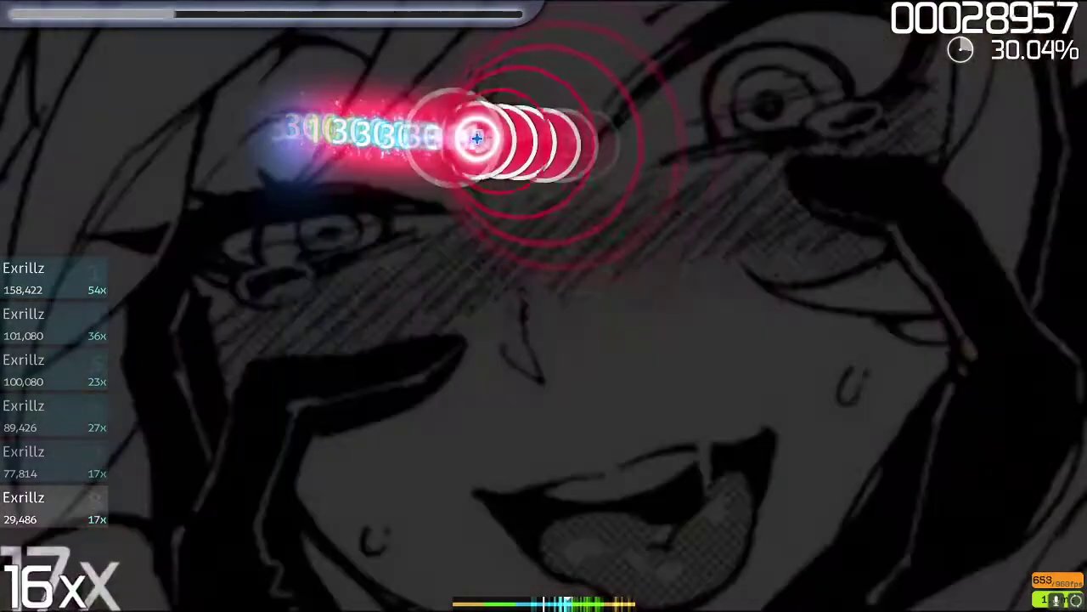
left_click(510, 140)
left_click(595, 162)
left_click(629, 255)
left_click(645, 370)
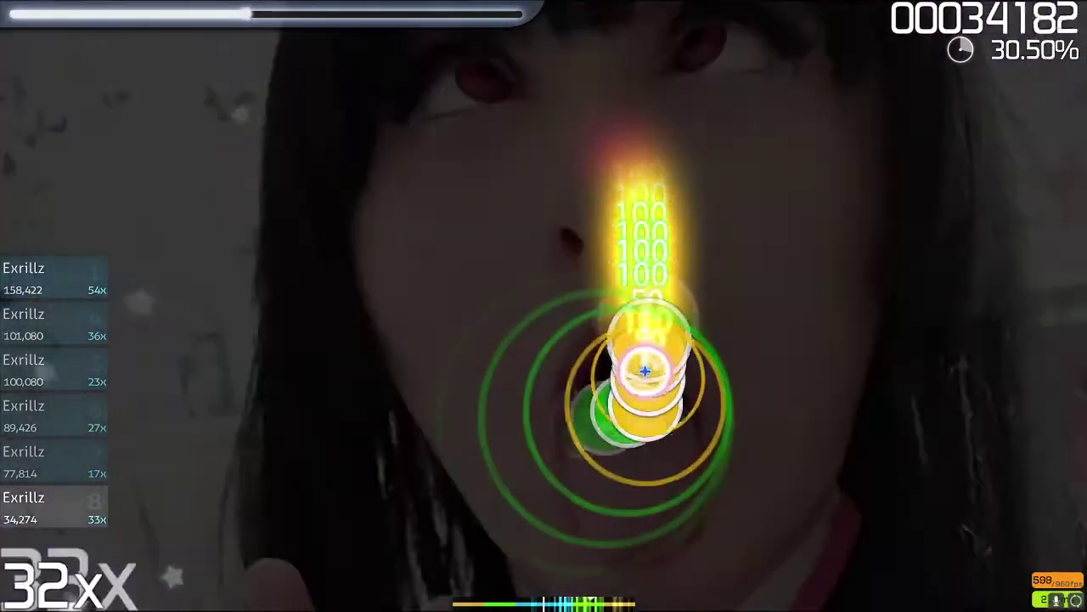
Step: Hit the following notes of the map, then pause the game
left_click(595, 416)
left_click(476, 425)
left_click(383, 425)
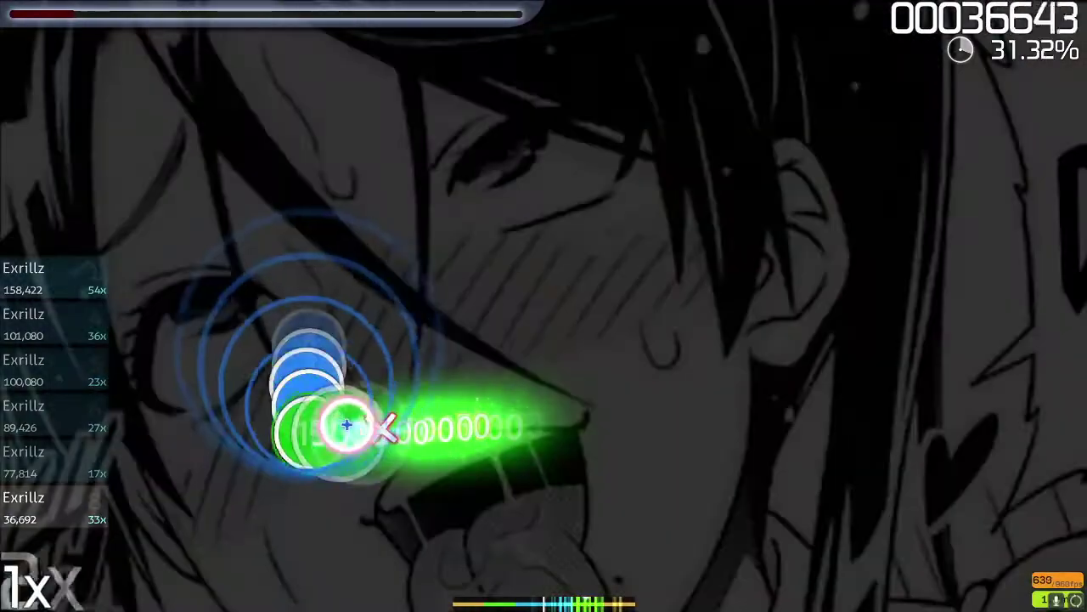
left_click(346, 425)
left_click(310, 357)
left_click(314, 289)
key("Escape")
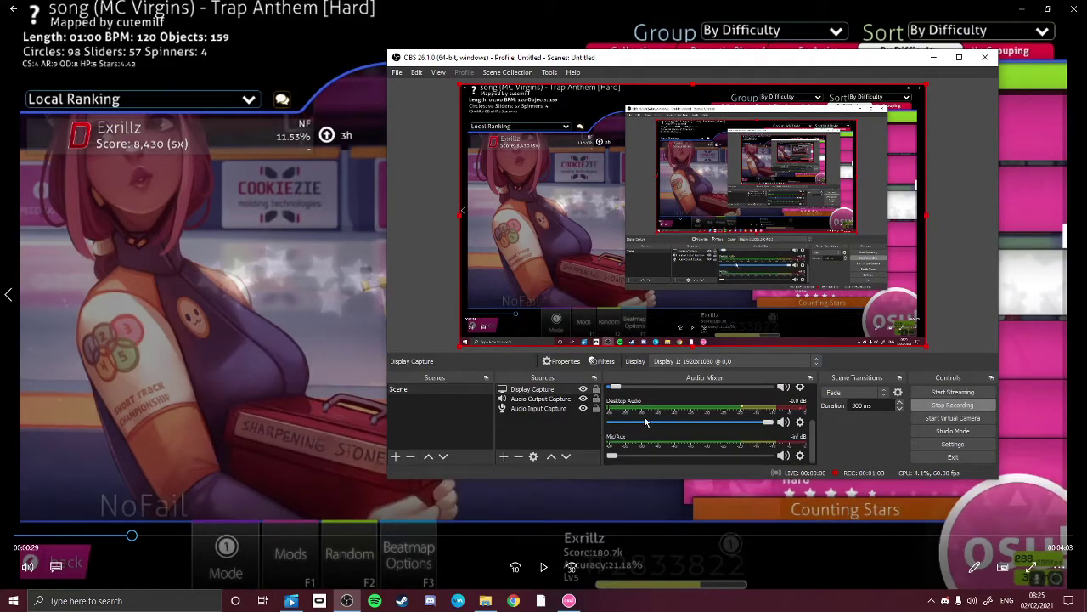
scroll(747, 416, "up", 2)
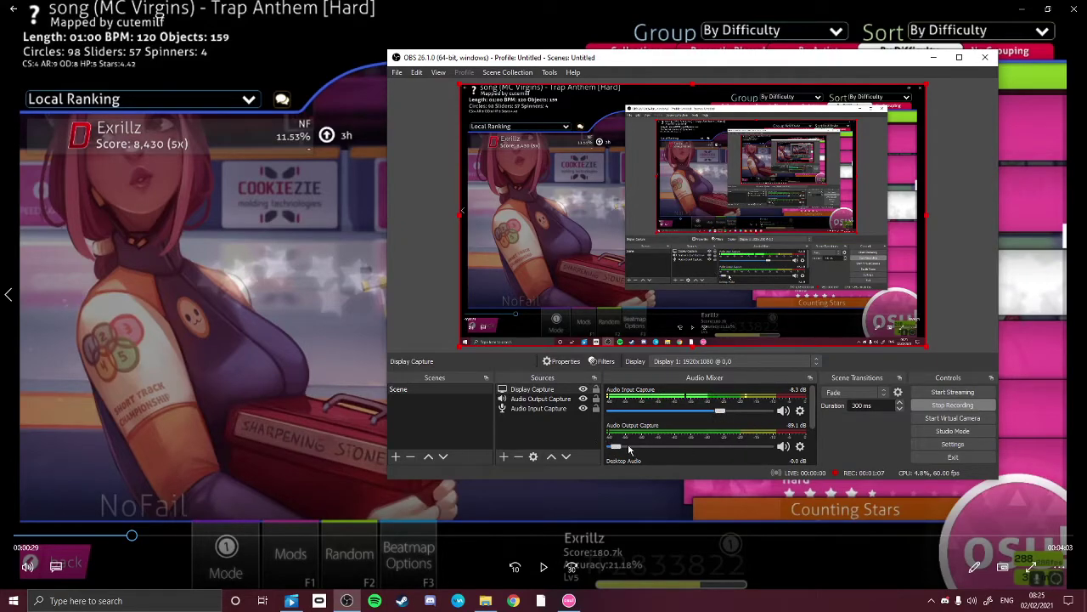
Step: Slide the Audio Output Capture mixer volume fully left to minimum
left_click_drag(618, 445, 594, 451)
scroll(686, 435, "down", 2)
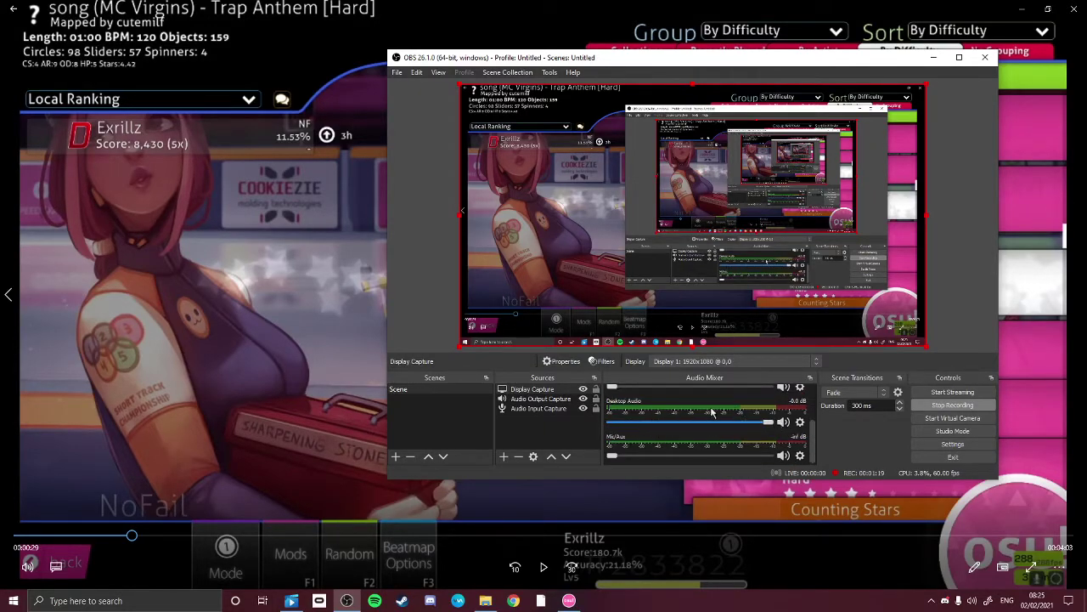
scroll(706, 405, "up", 1)
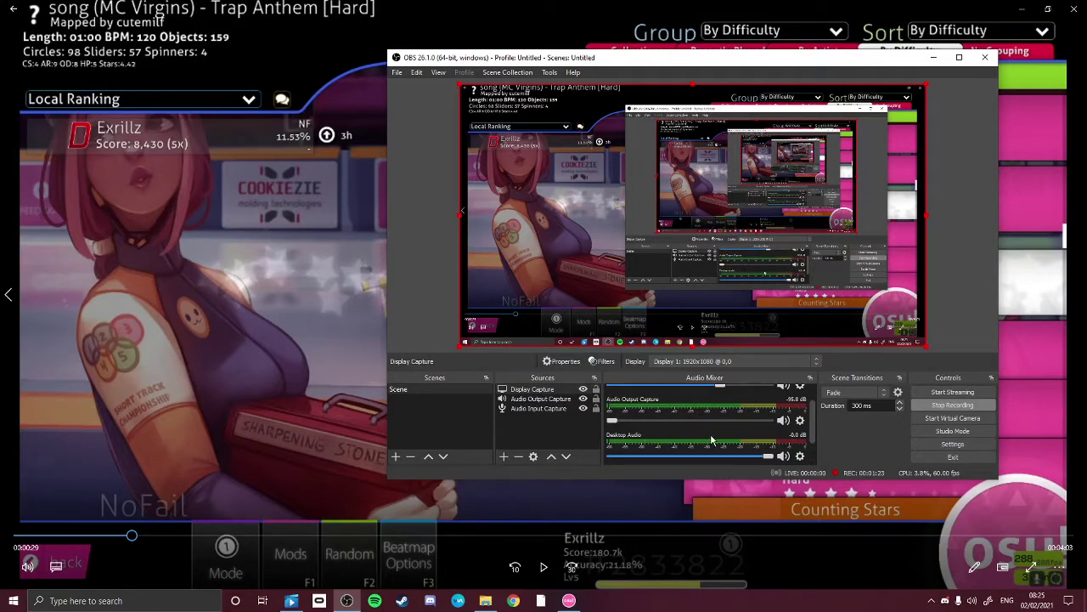
scroll(712, 441, "up", 1)
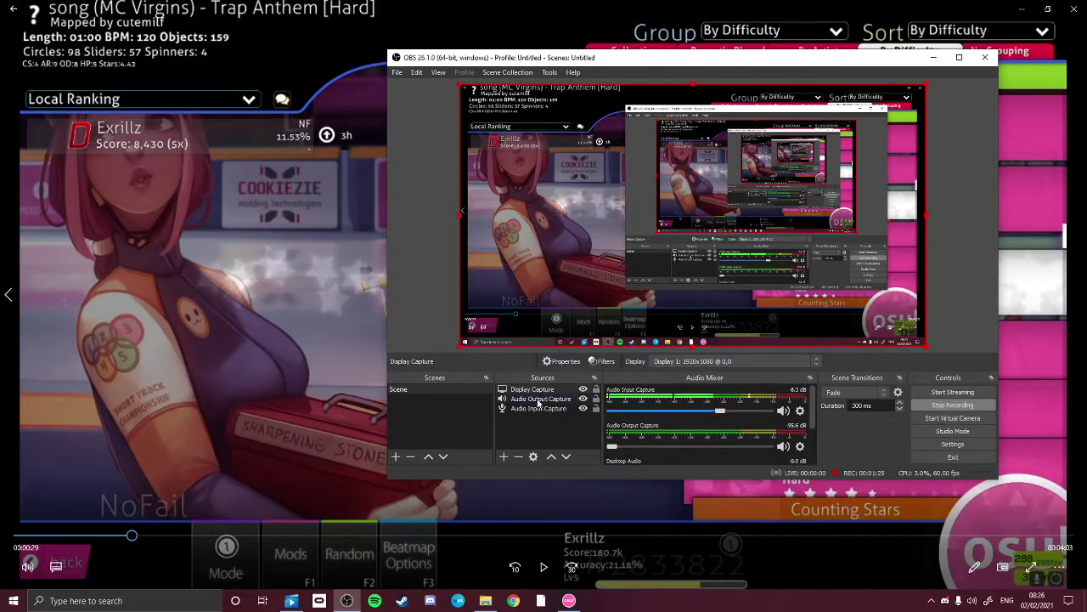
scroll(664, 441, "down", 2)
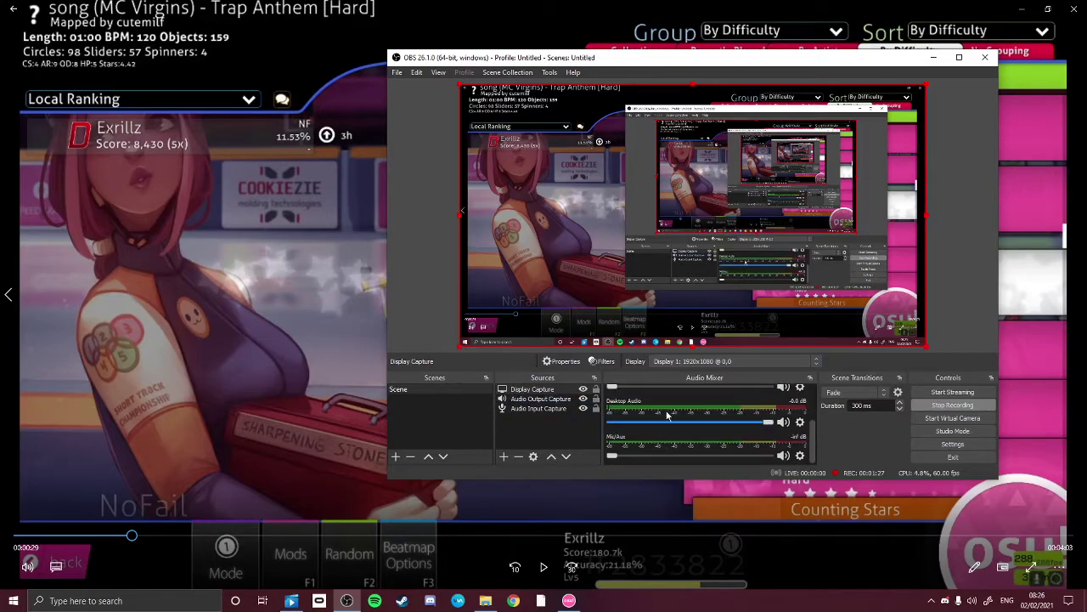
Step: Set the Mic/Auxiliary Audio device to Disabled on the Settings Audio page
left_click(931, 444)
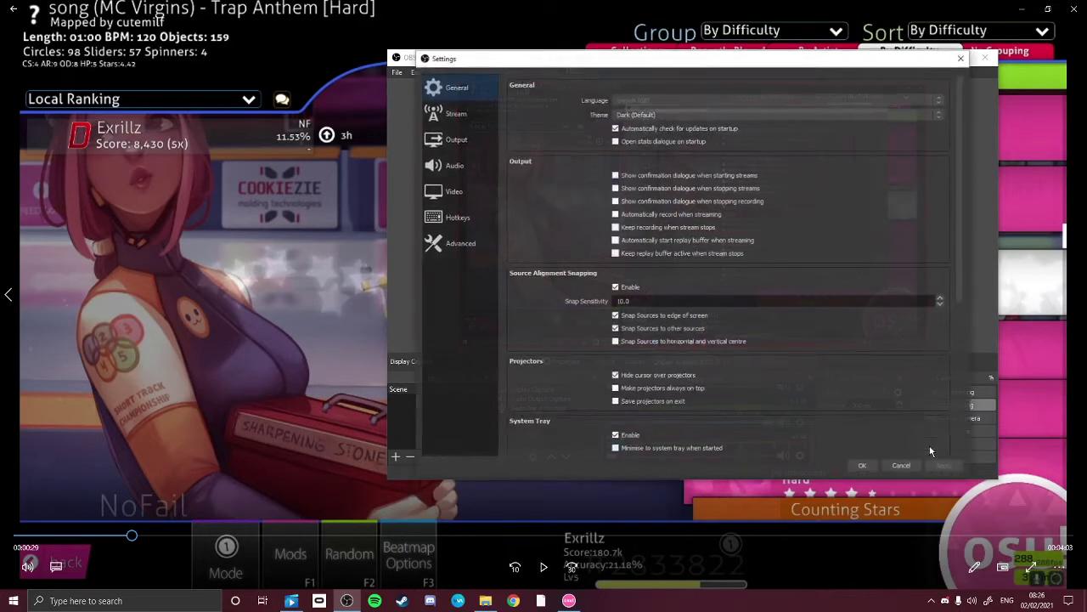
left_click(455, 165)
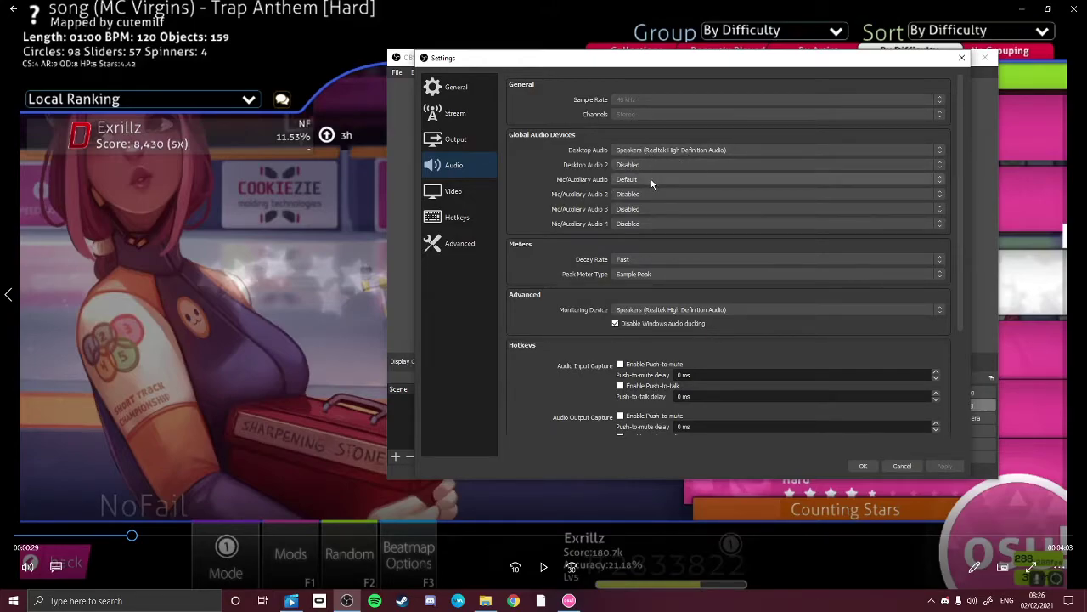
left_click(652, 180)
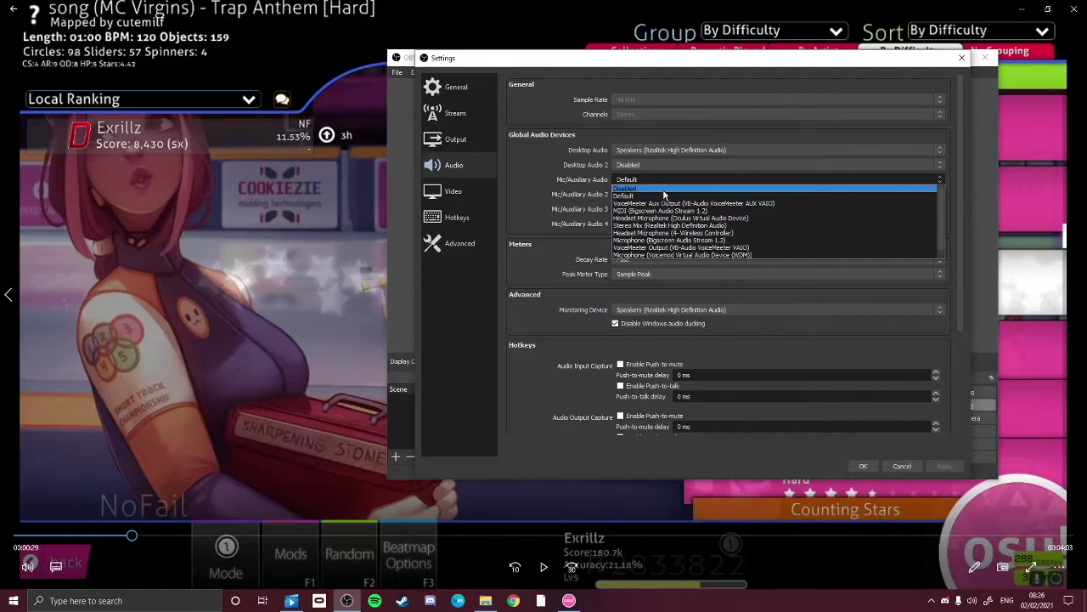
left_click(663, 189)
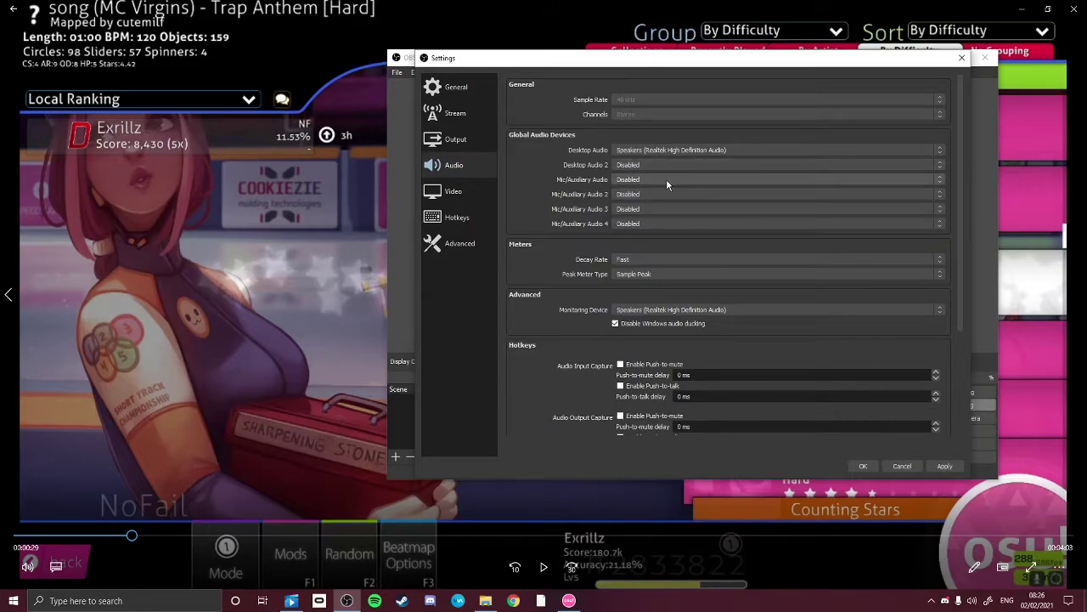
Step: Change the main Mic/Auxiliary Audio device from Disabled to Default
left_click(666, 178)
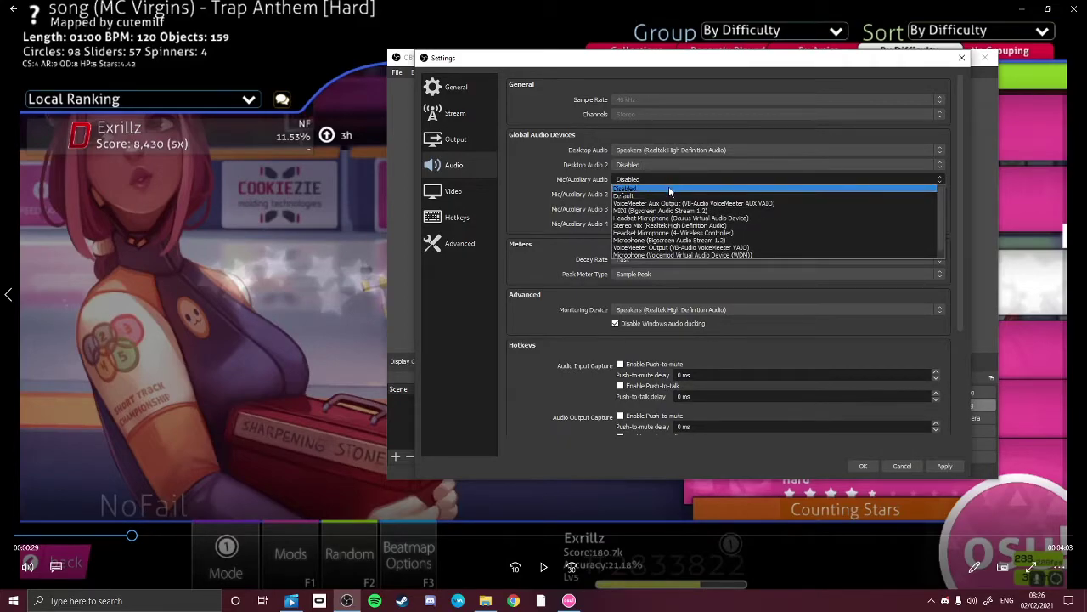
left_click(670, 195)
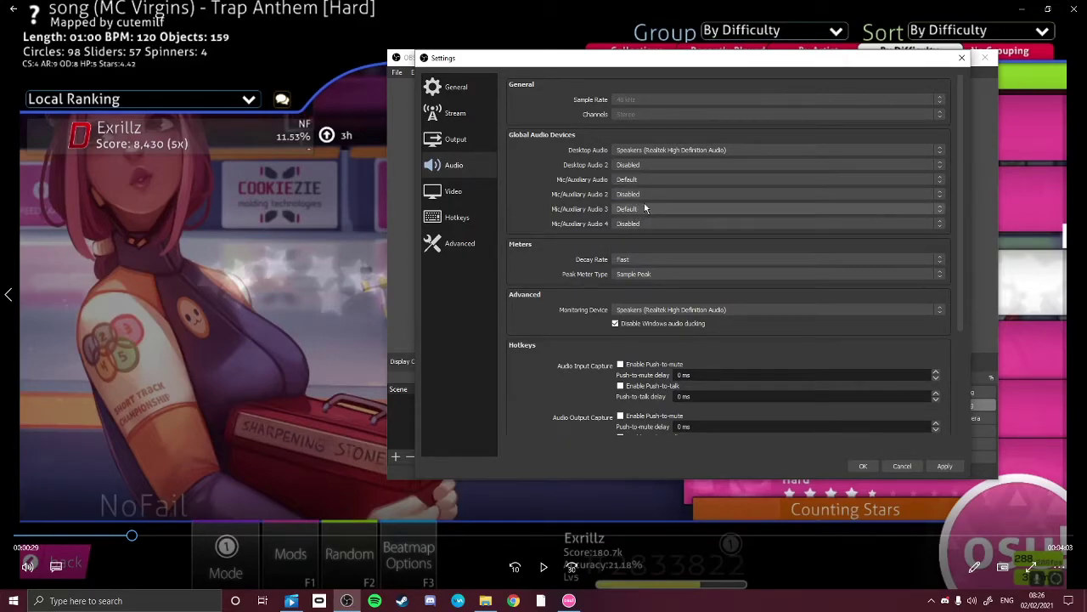
scroll(641, 208, "up", 1)
scroll(641, 255, "down", 3)
scroll(641, 245, "up", 2)
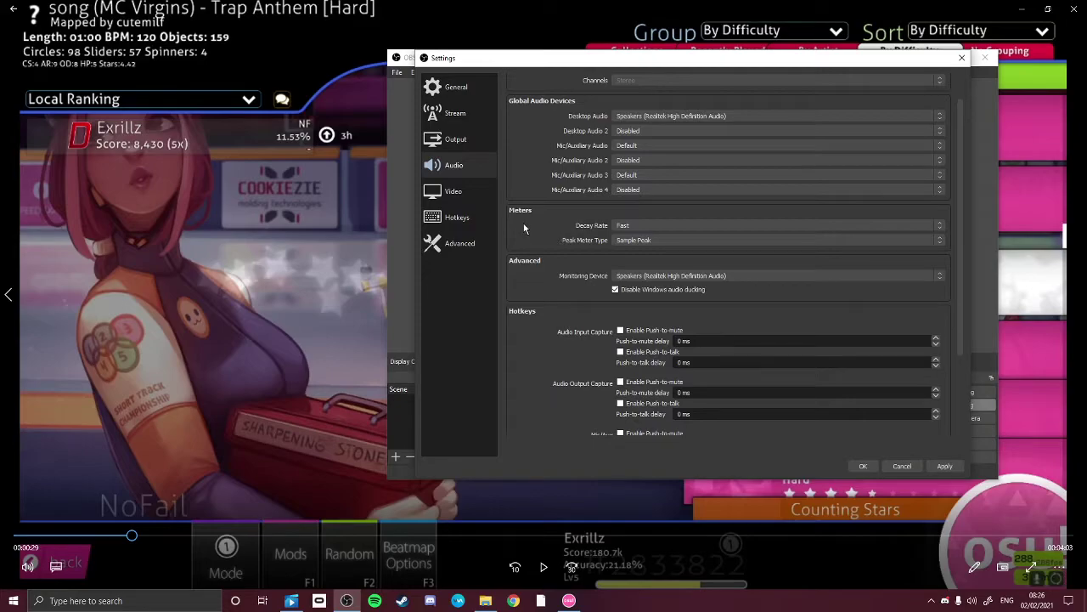
scroll(536, 211, "up", 1)
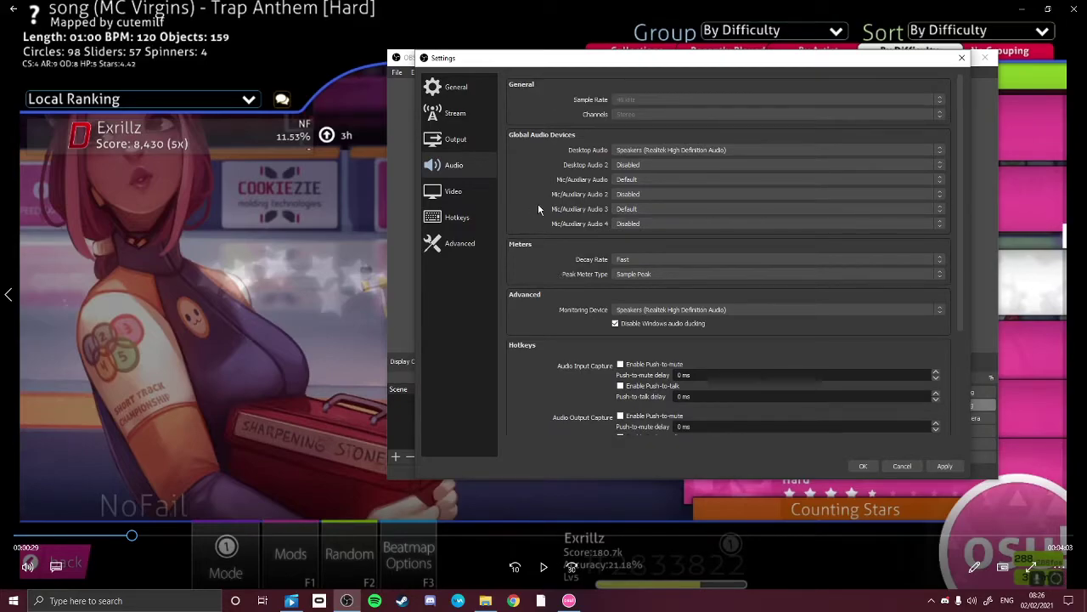
Step: Review the Advanced, Hotkeys and Video settings pages, then return to Audio
left_click(480, 243)
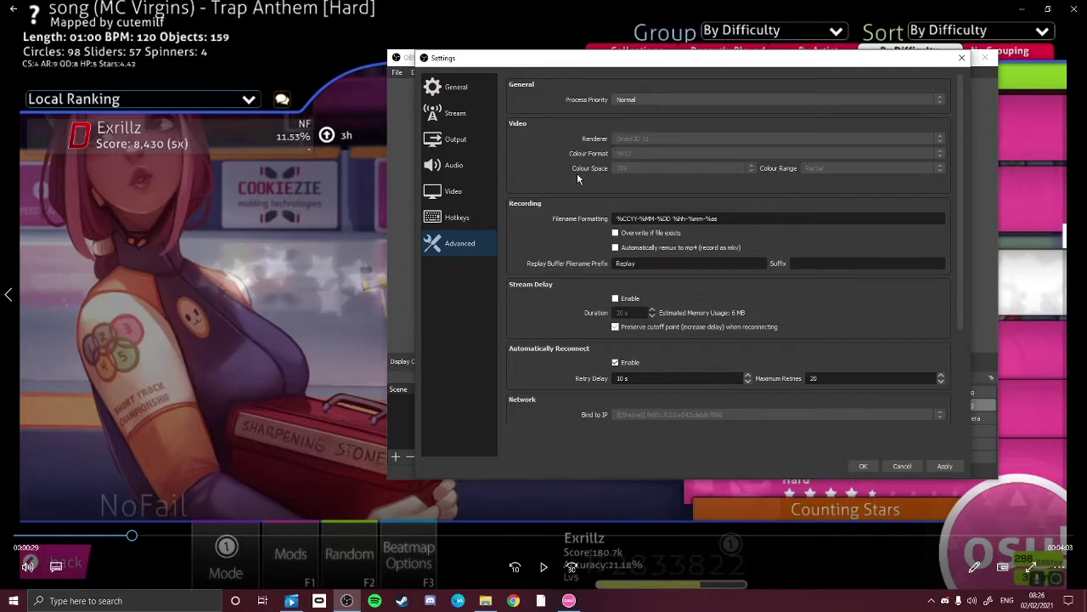
scroll(571, 188, "down", 2)
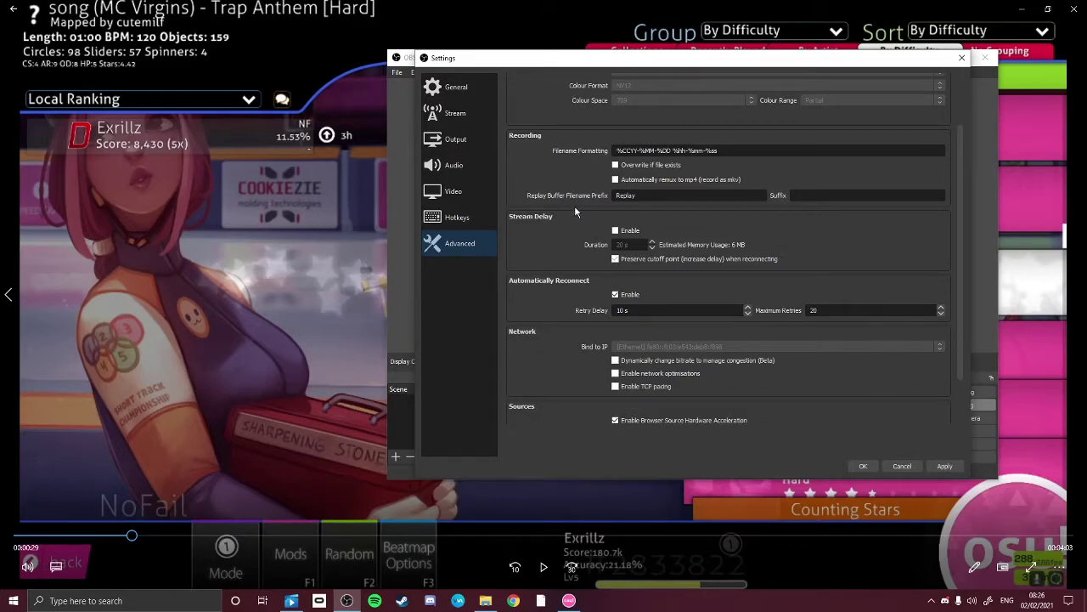
scroll(575, 206, "down", 2)
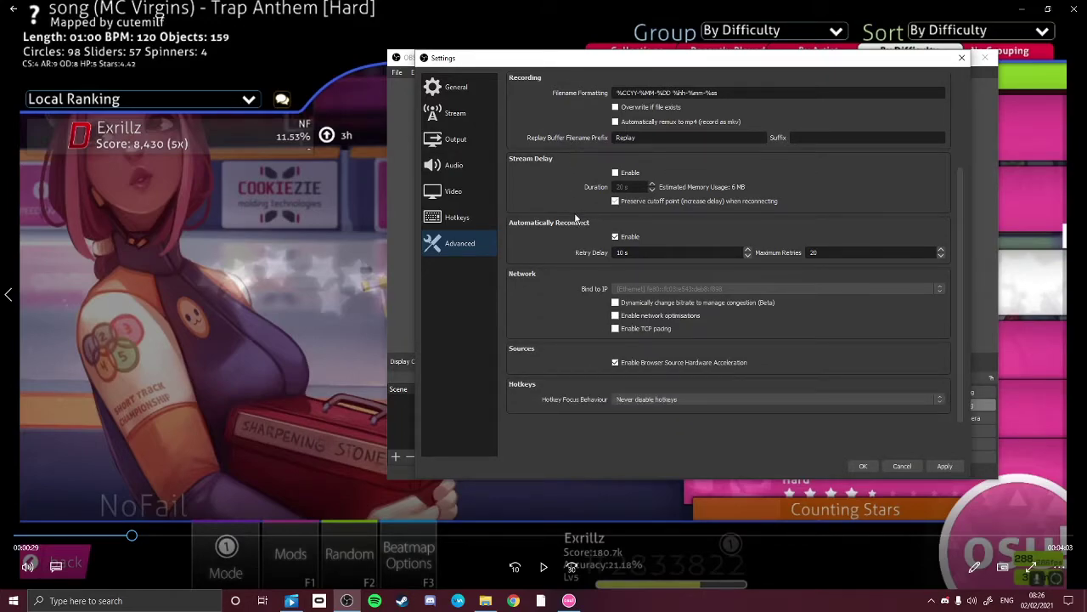
left_click(457, 217)
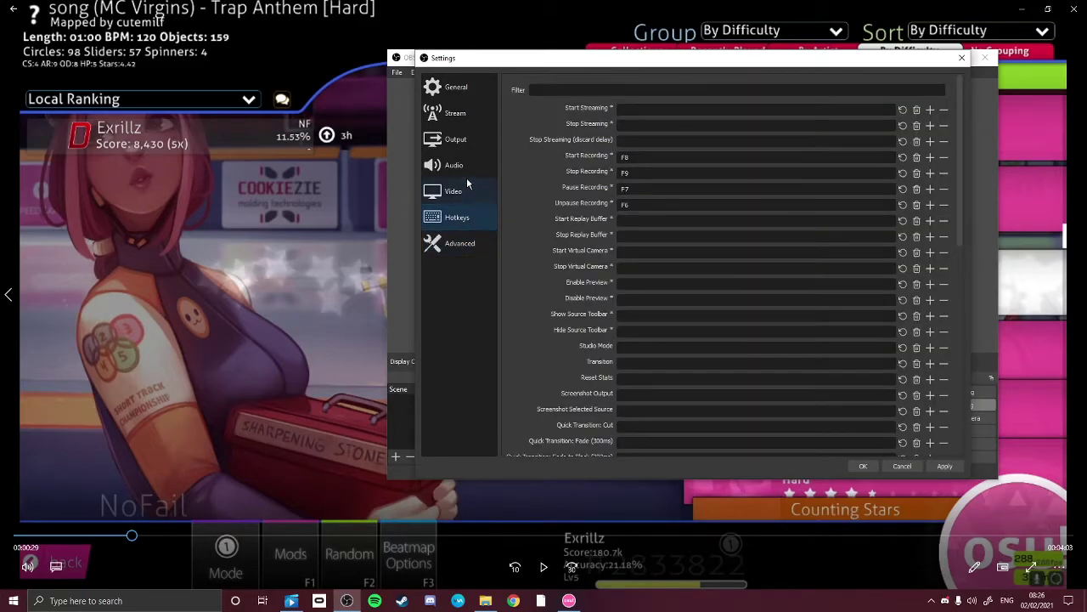
left_click(467, 192)
left_click(459, 167)
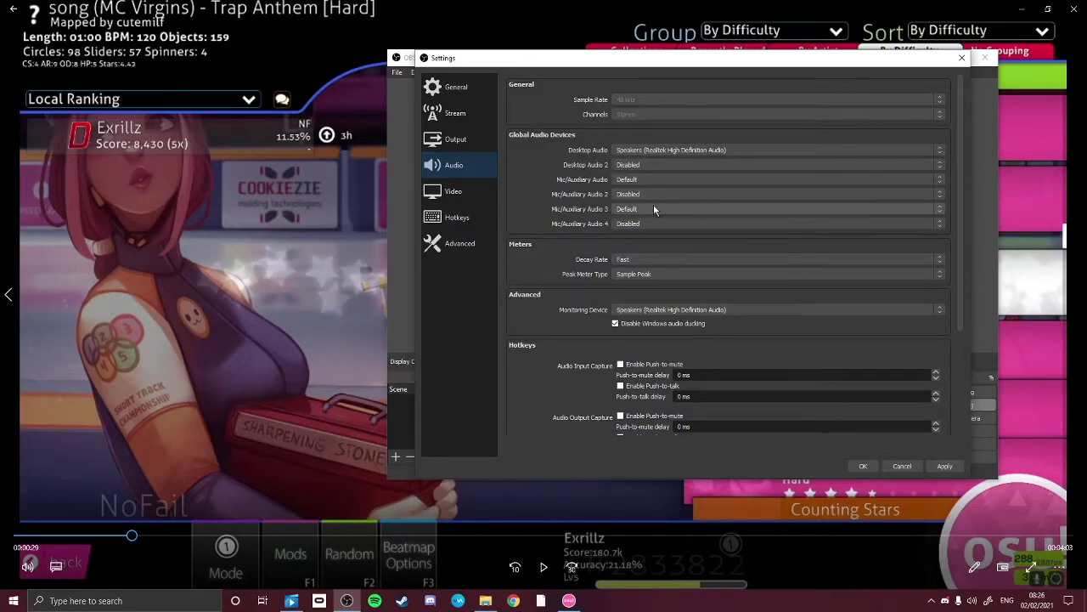
Step: Close the Settings window and answer No to the Confirm Changes prompt
left_click(962, 58)
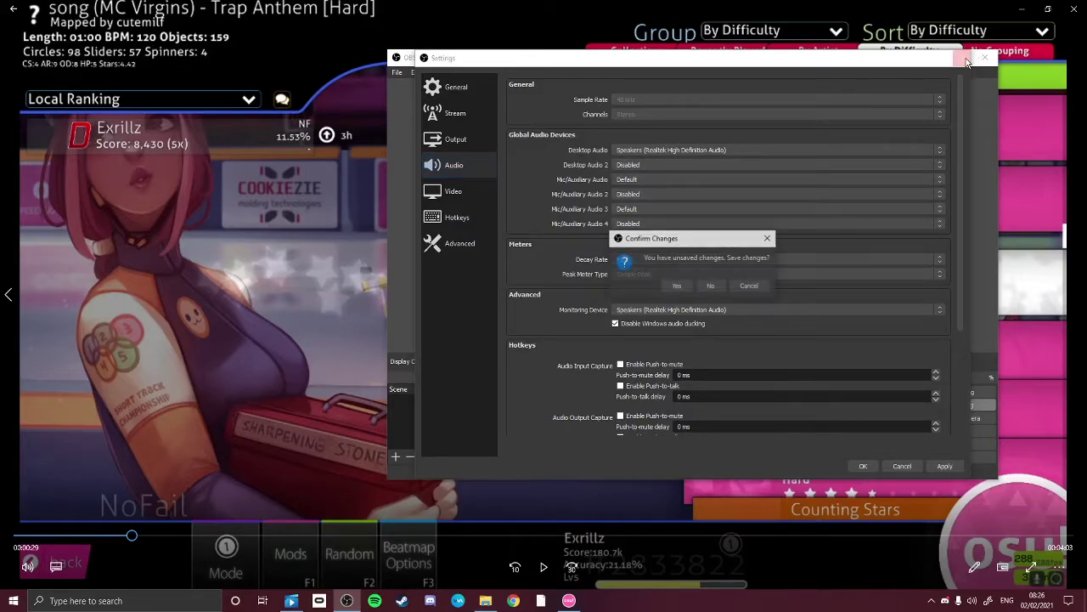
left_click(711, 285)
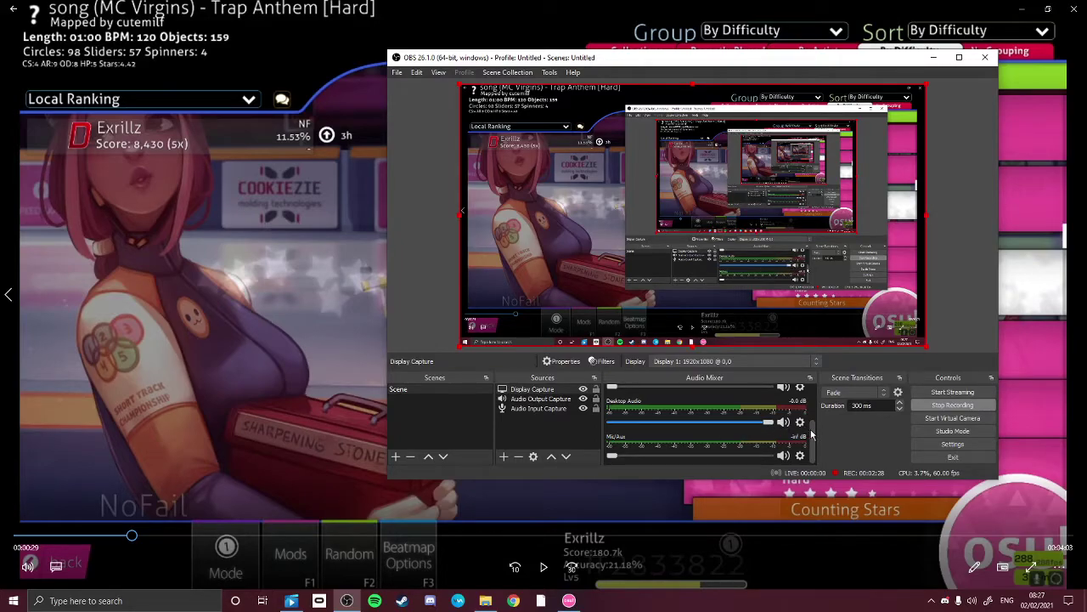
scroll(812, 424, "up", 2)
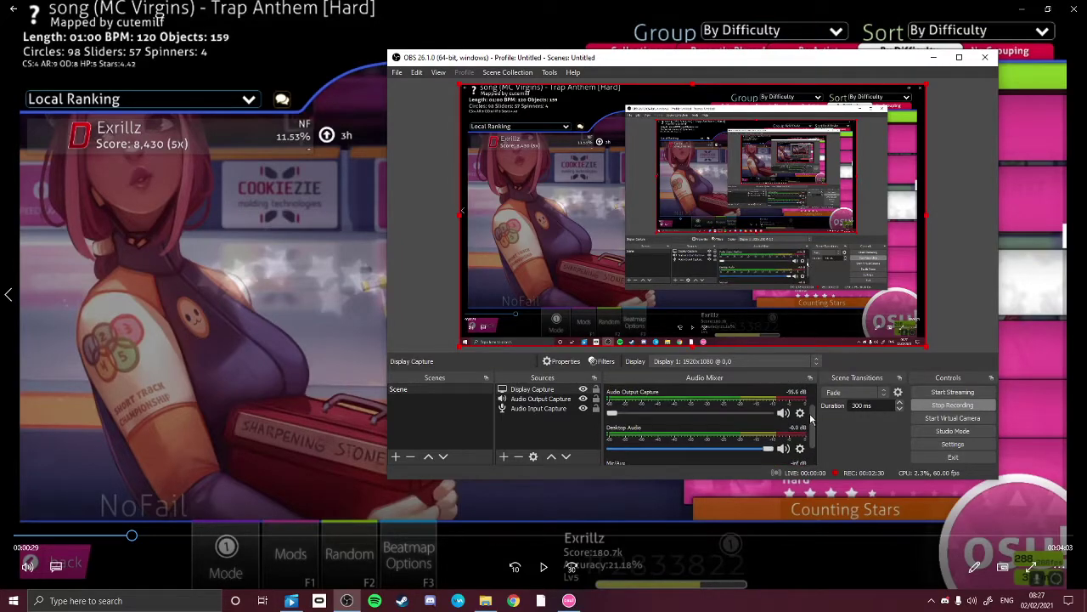
scroll(811, 413, "up", 1)
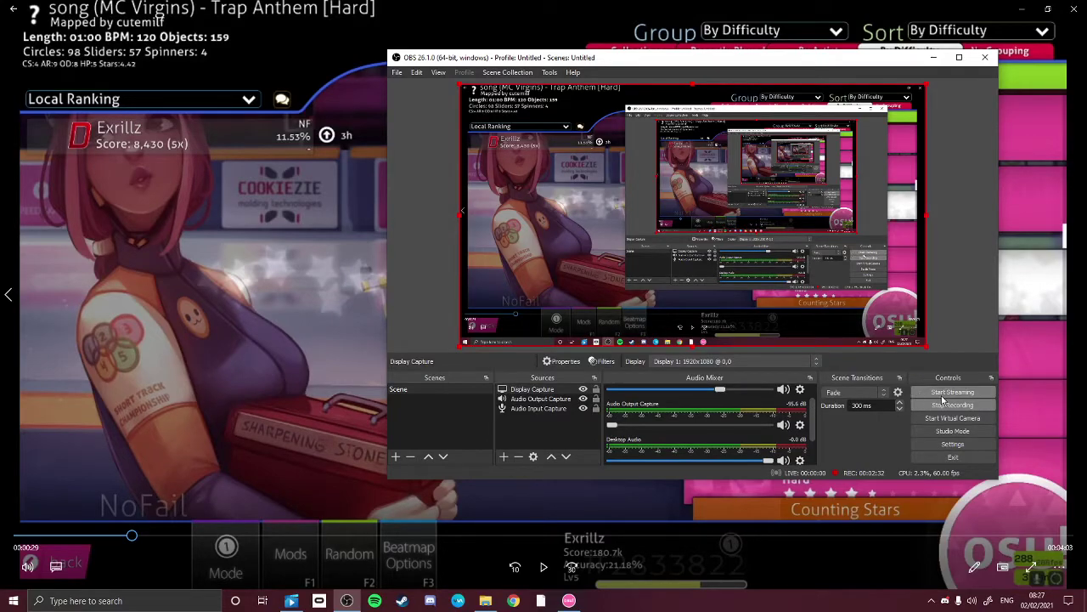